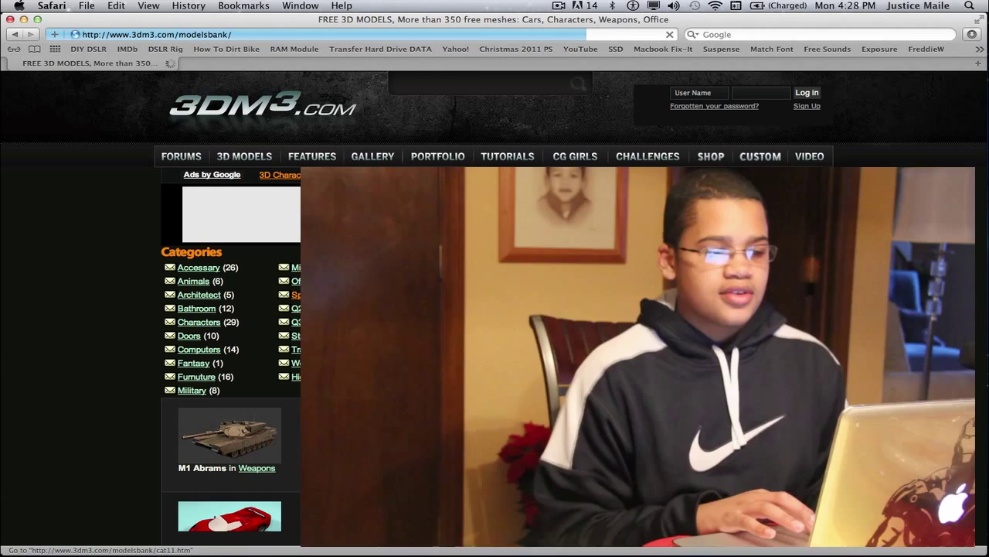
# Browse the 3DM3 model bank and go to the Q3weapons category
pyautogui.scroll(-5, 350, 224)
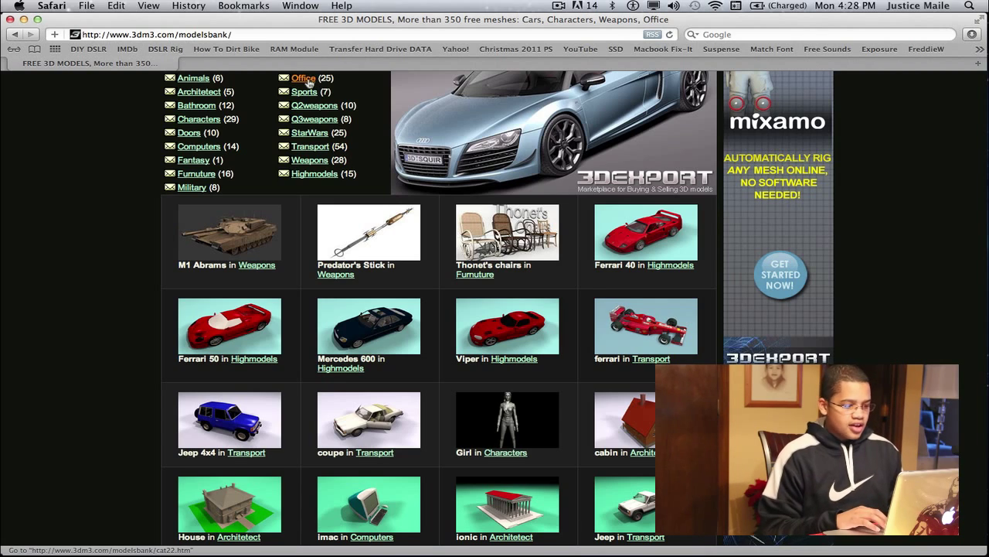
pyautogui.scroll(5, 307, 132)
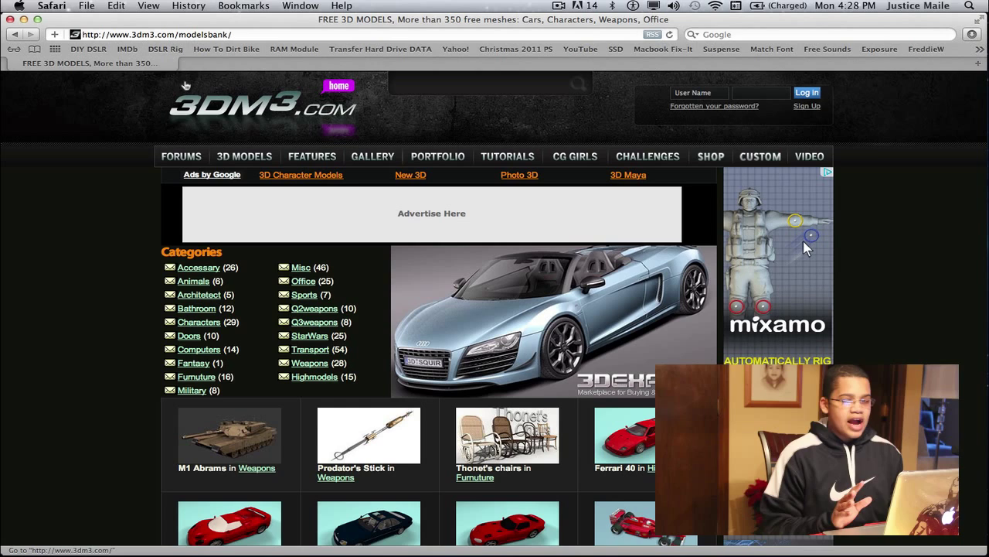
pyautogui.scroll(-3, 282, 118)
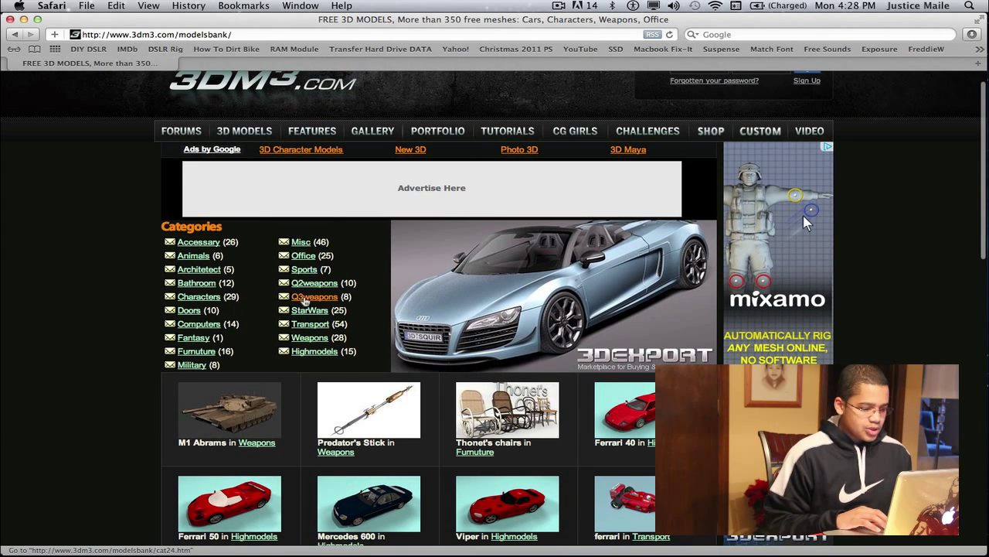
pyautogui.click(307, 298)
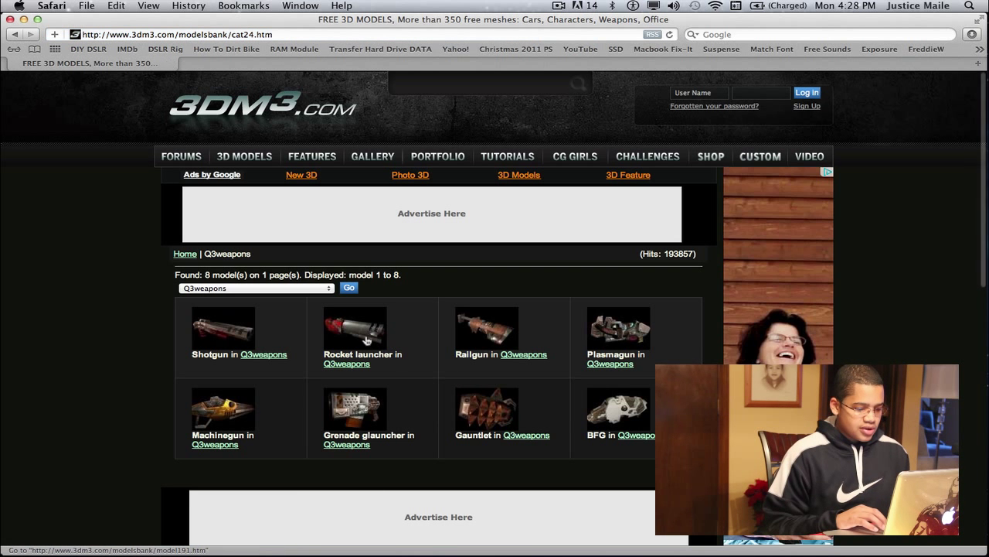
# Open the Railgun model's page and start its download
pyautogui.click(464, 329)
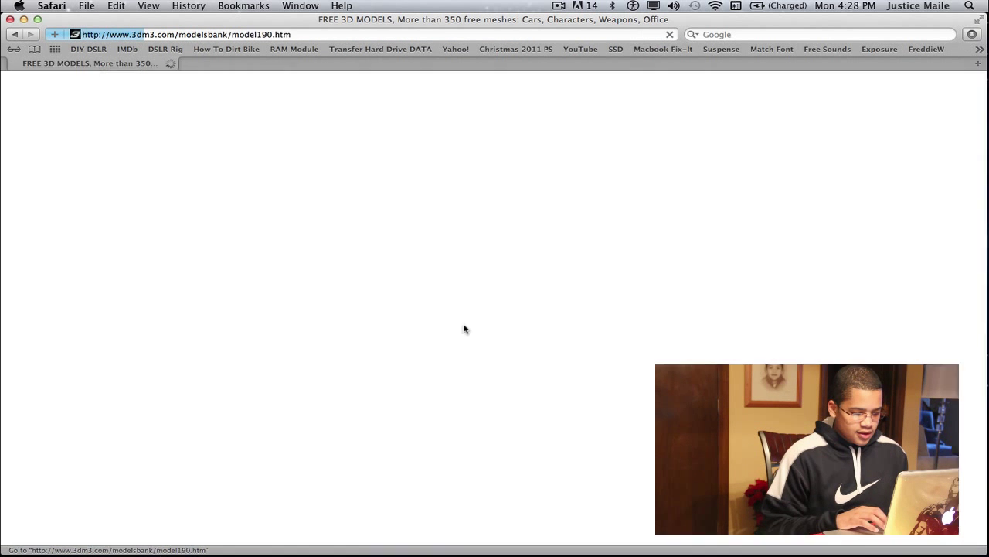
pyautogui.scroll(-5, 464, 328)
pyautogui.scroll(3, 465, 328)
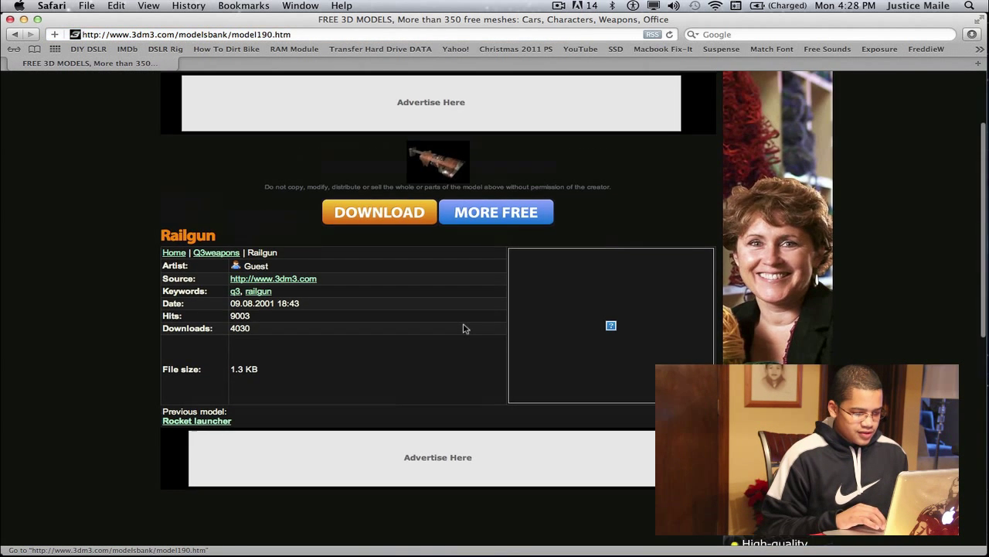
pyautogui.click(398, 218)
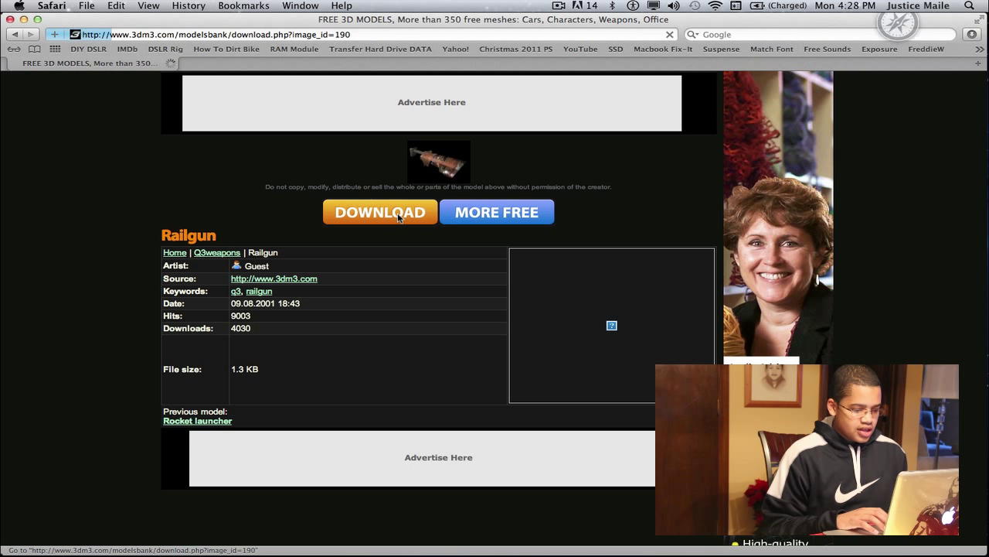
pyautogui.click(972, 34)
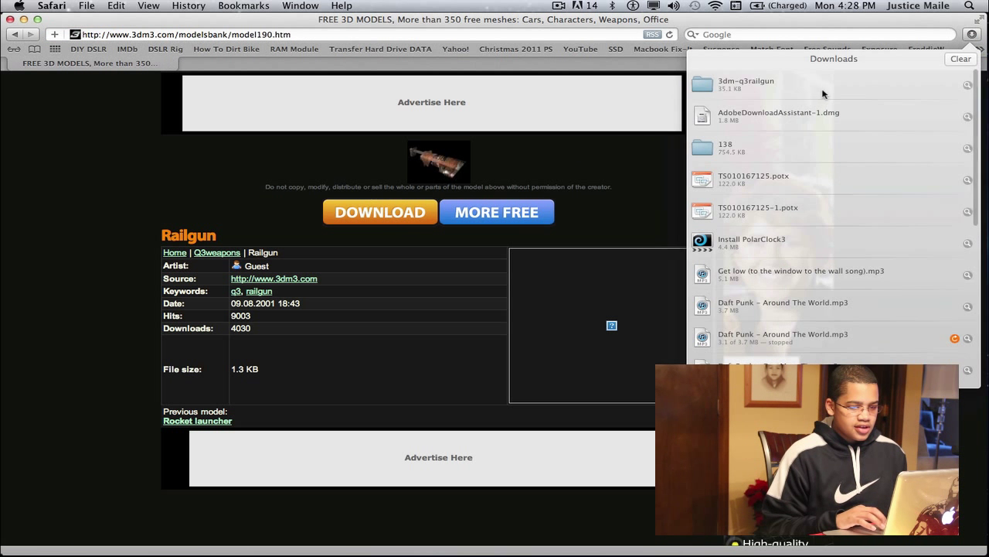
pyautogui.doubleClick(819, 87)
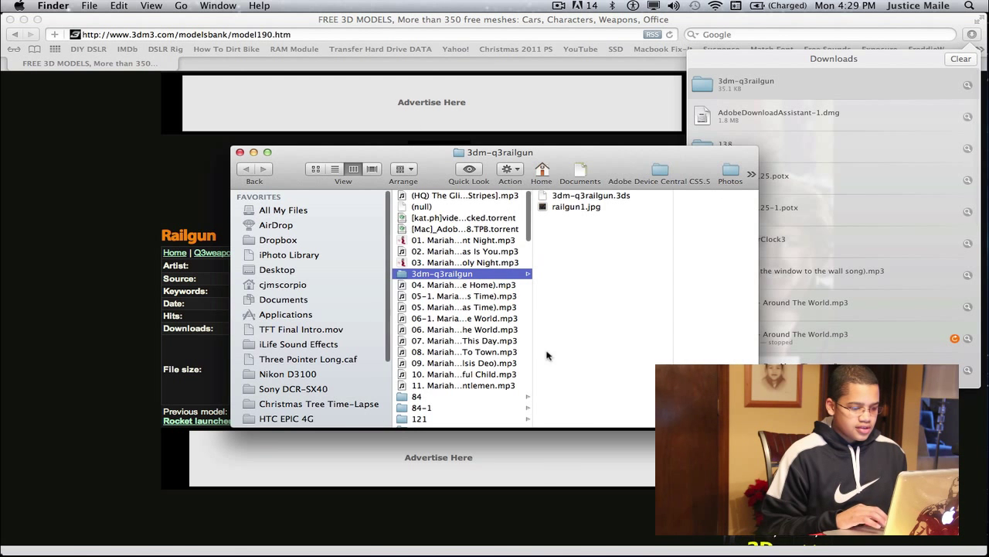
pyautogui.doubleClick(572, 198)
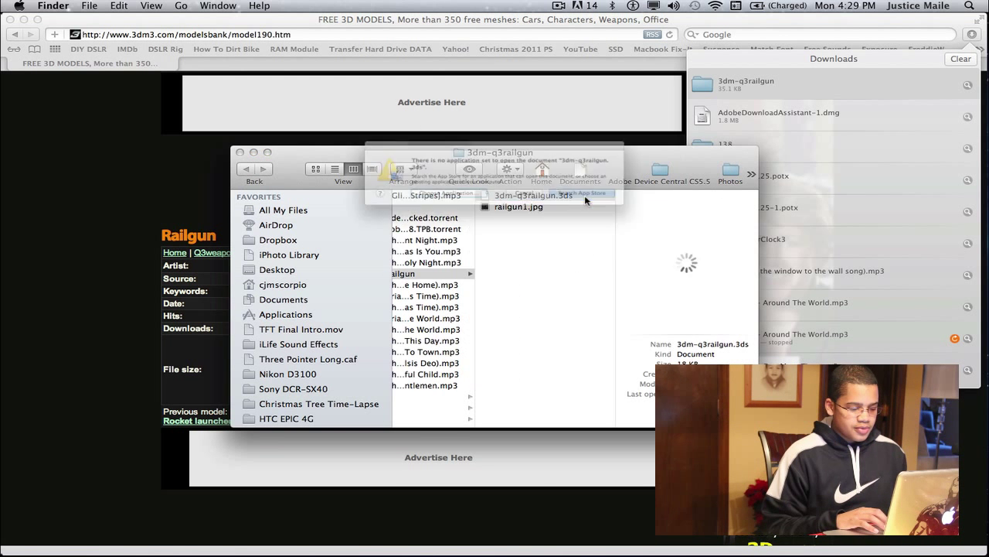
pyautogui.click(540, 204)
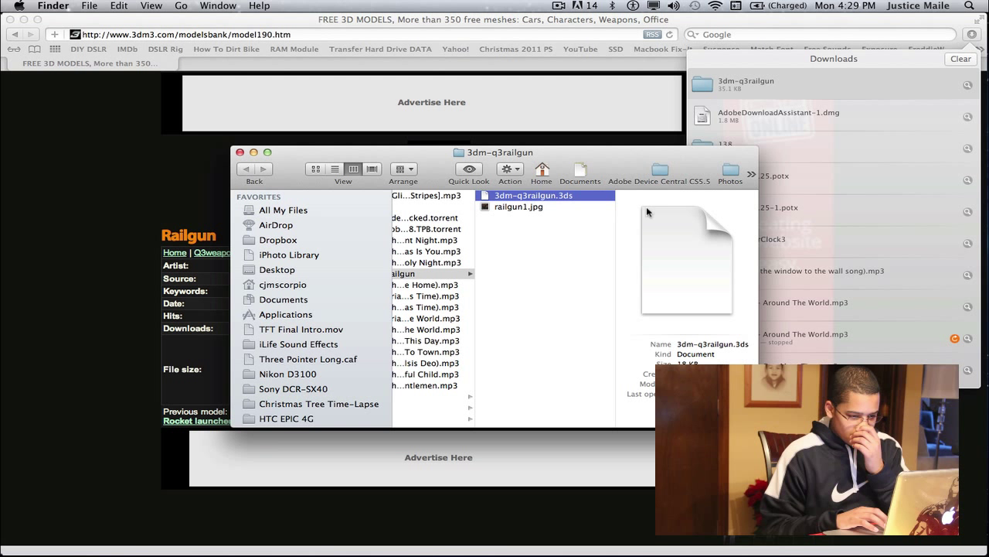
pyautogui.click(544, 207)
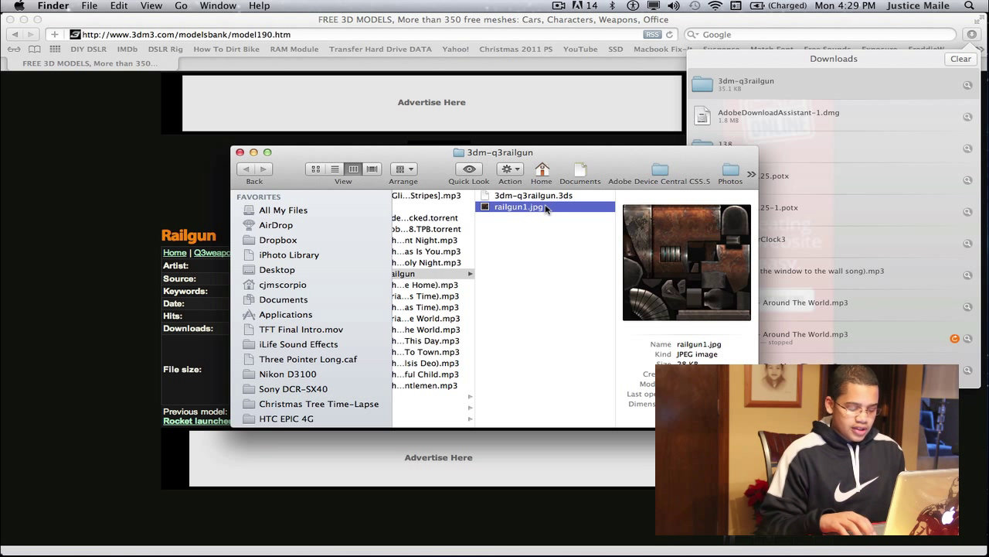
pyautogui.press('Up')
pyautogui.press('Down')
pyautogui.press('Up')
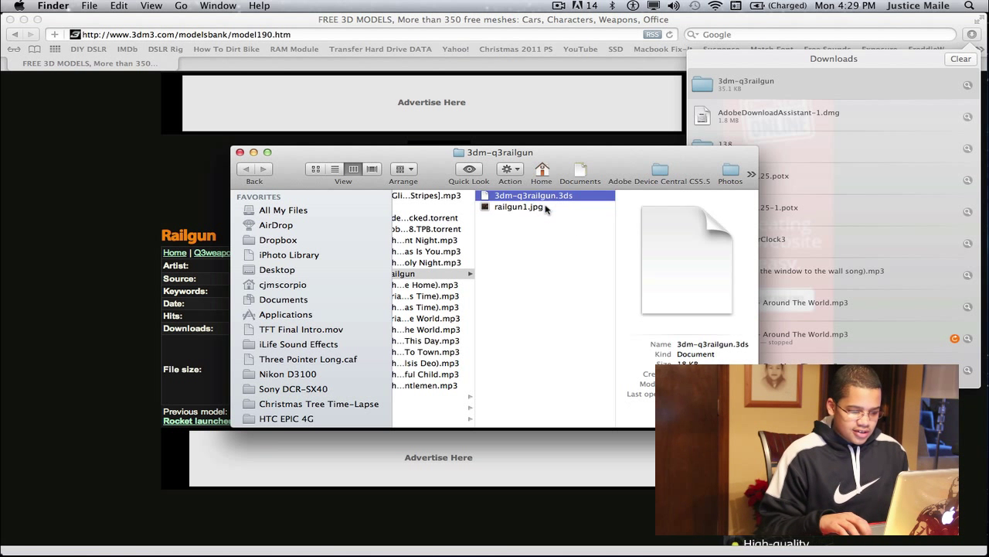
pyautogui.press('Down')
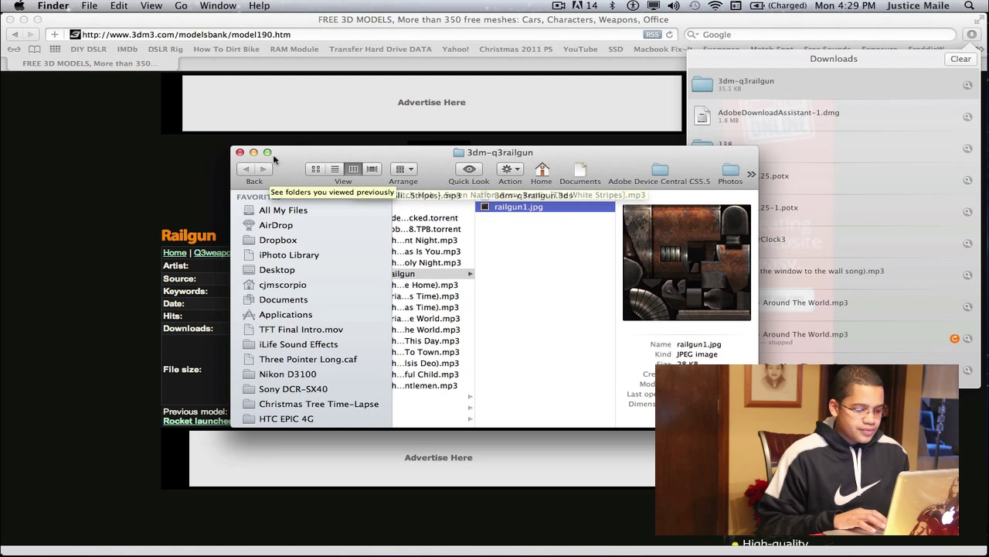
pyautogui.click(241, 152)
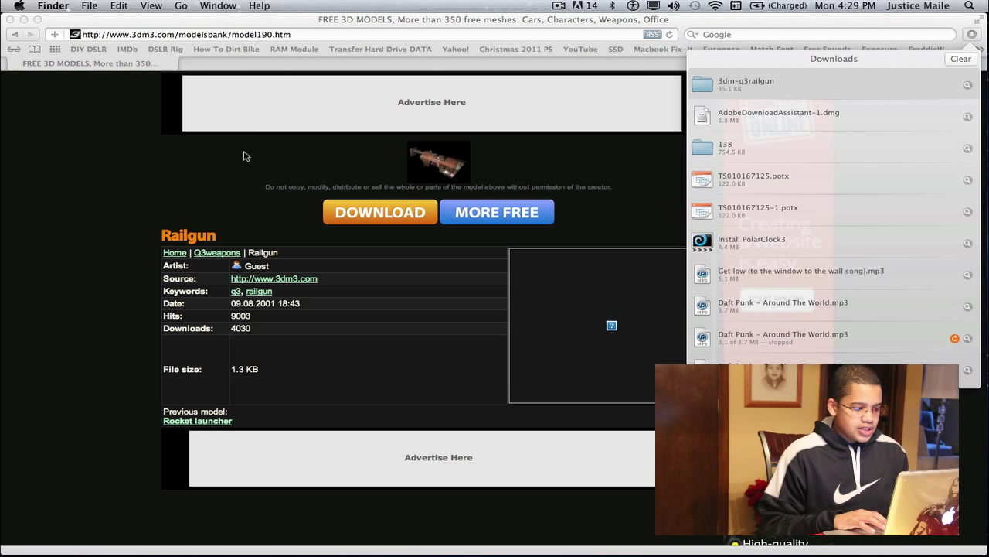
# Close Safari's downloads list and launch Photoshop CS5 from the Dock
pyautogui.click(972, 34)
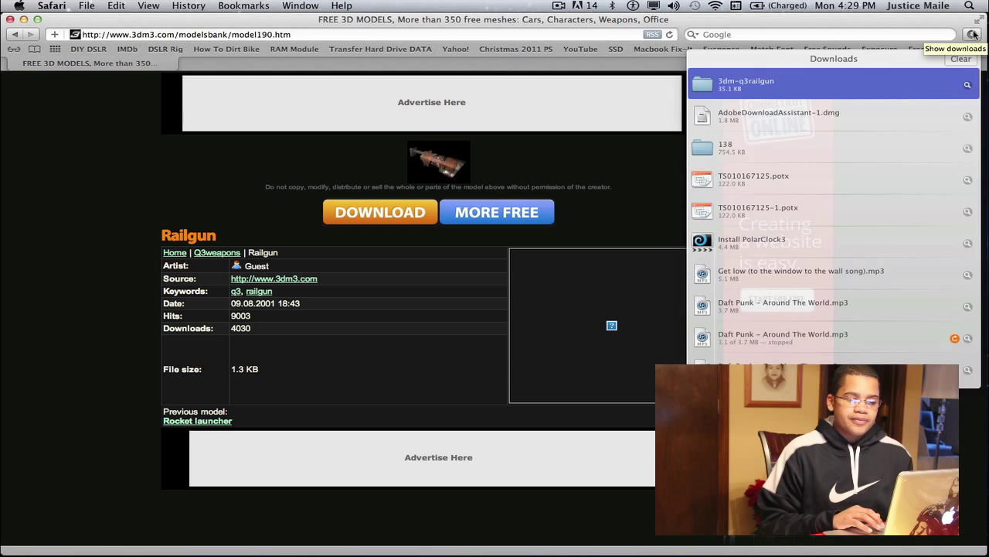
pyautogui.scroll(-5, 464, 309)
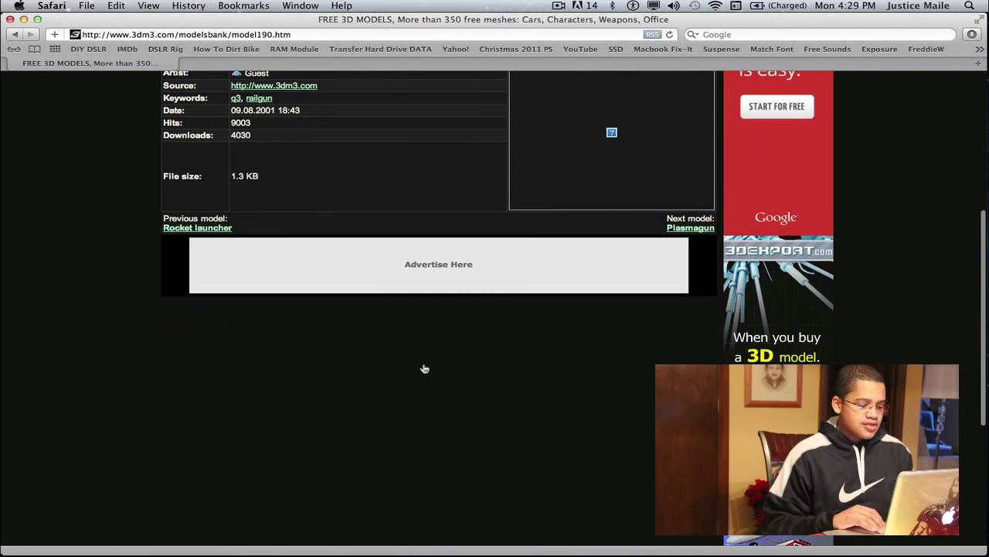
pyautogui.moveTo(203, 541)
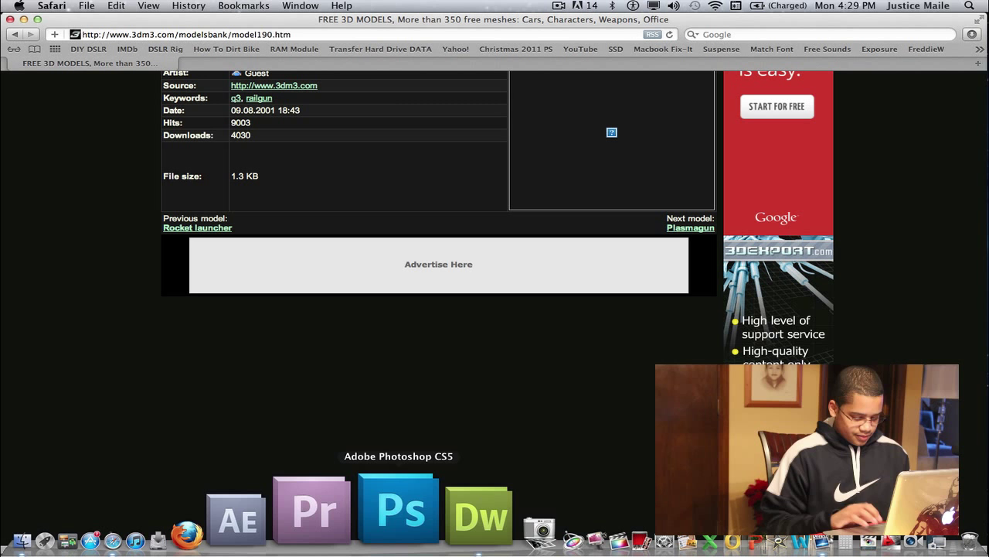
pyautogui.click(381, 525)
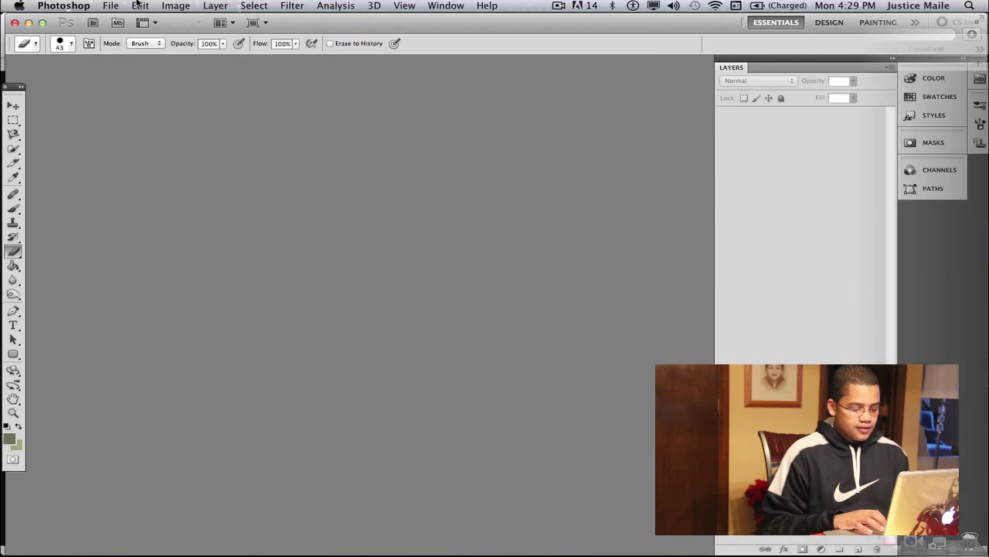
# Open 3dm-q3railgun.3ds from the Downloads > 3dm-q3railgun folder as a 3D layer
pyautogui.click(116, 5)
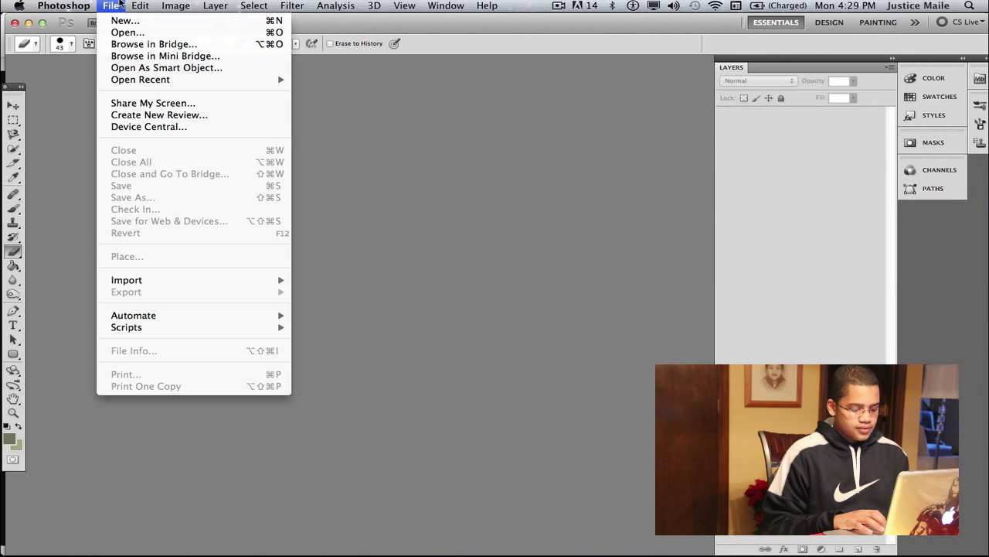
pyautogui.click(123, 34)
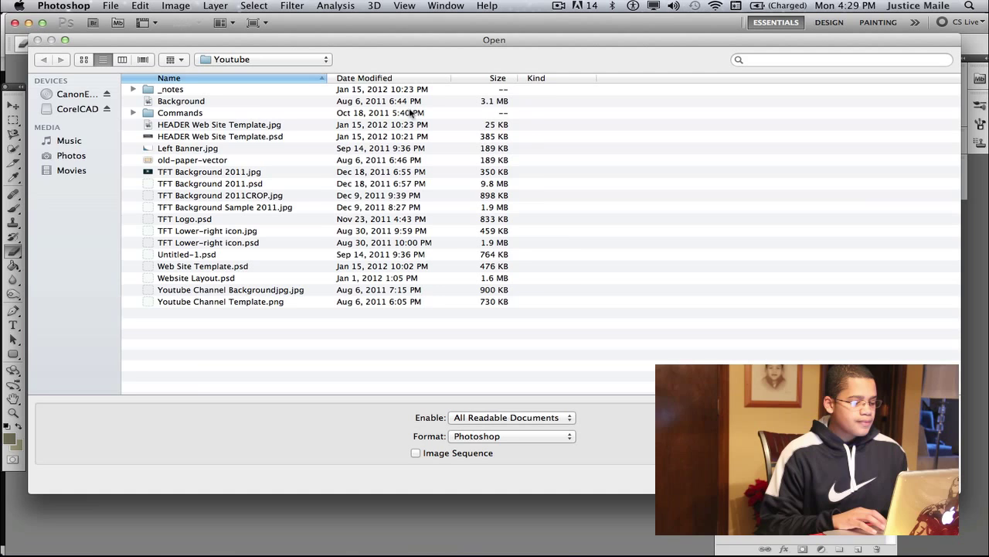
pyautogui.scroll(-3, 120, 259)
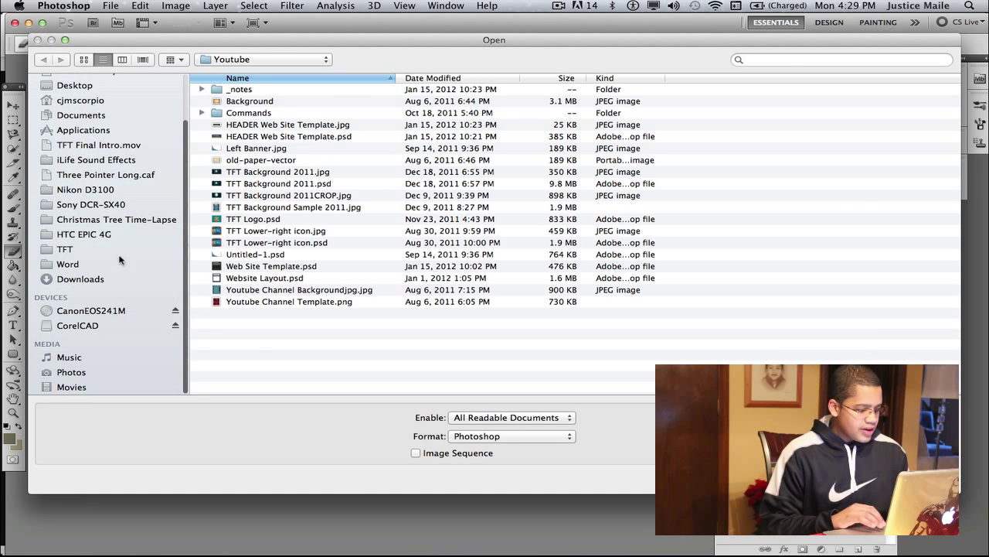
pyautogui.click(86, 280)
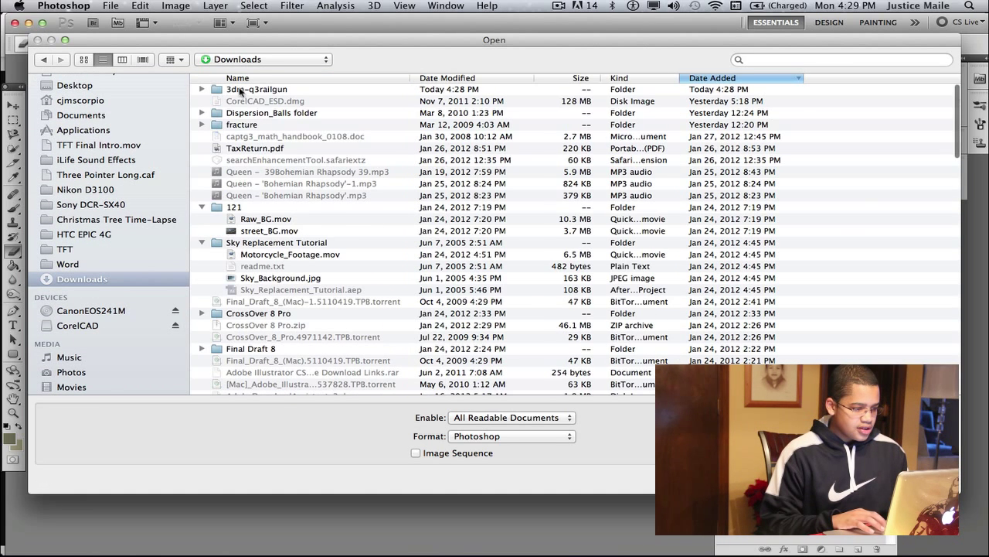
pyautogui.click(221, 90)
pyautogui.doubleClick(240, 92)
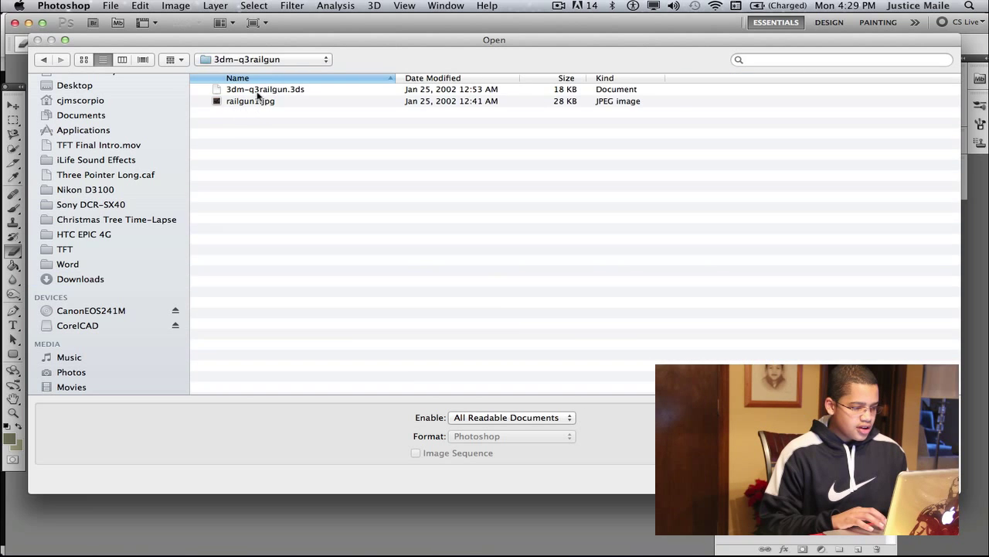
pyautogui.doubleClick(258, 92)
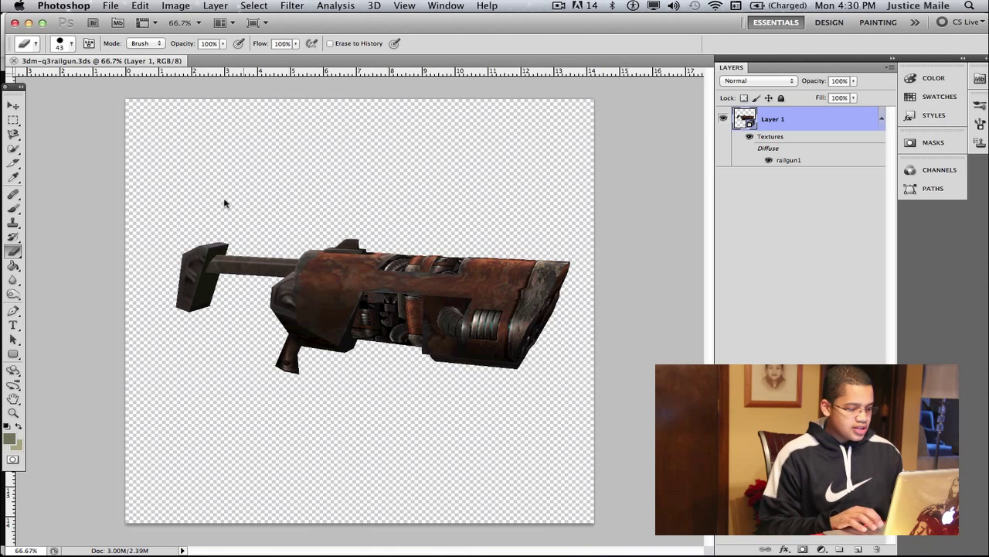
# Rotate the railgun with the 3D Object Rotate tool to X -13.5, Y -11.2, Z 206.7
pyautogui.click(11, 375)
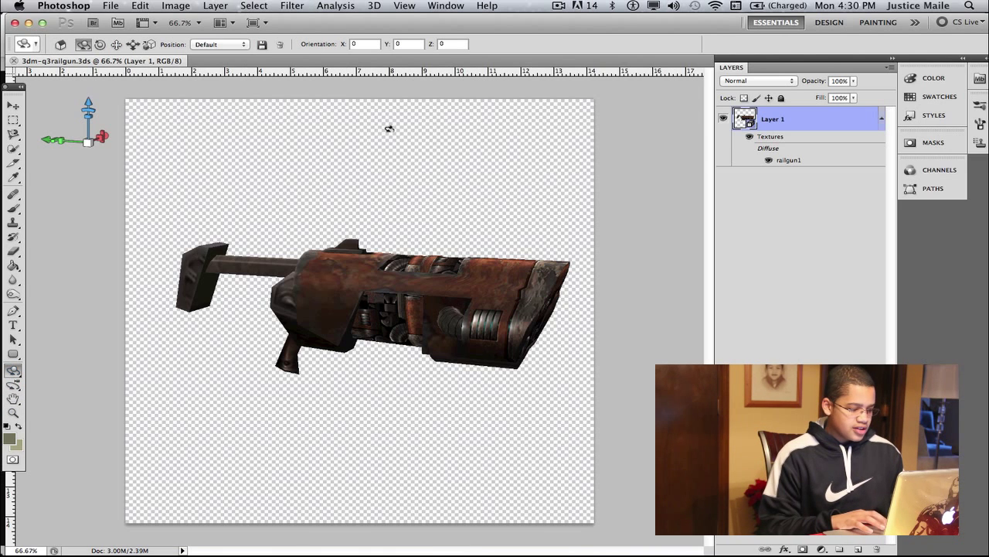
pyautogui.moveTo(530, 293); pyautogui.dragTo(324, 193)
pyautogui.click(110, 5)
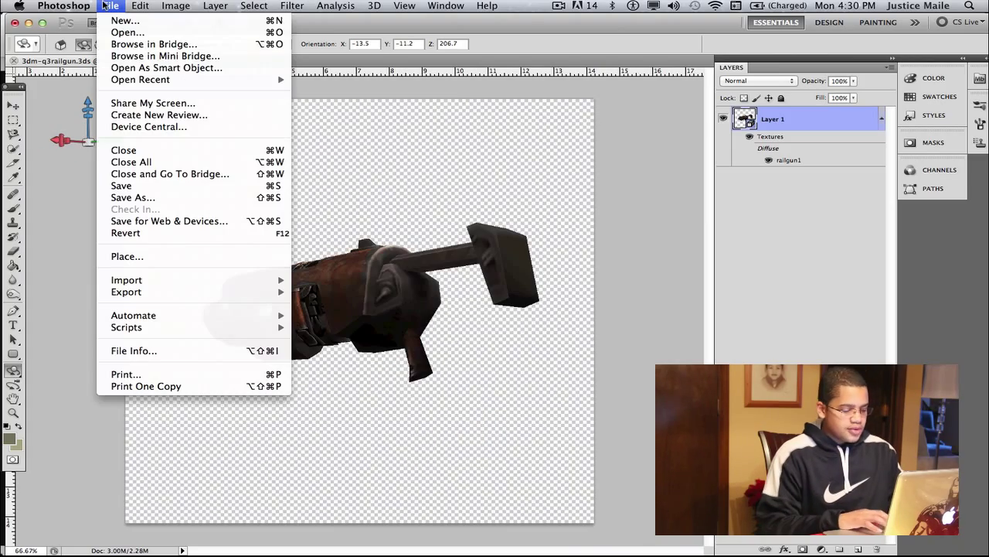
# Save the model in Photoshop format as 3dm-q3railgun.psd in Documents > Photos > Youtube
pyautogui.click(151, 201)
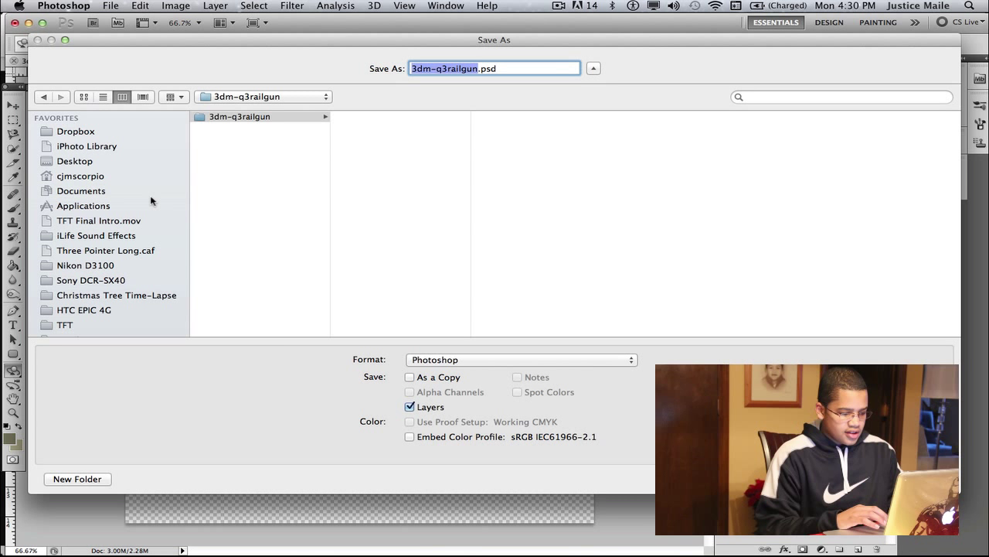
pyautogui.click(510, 359)
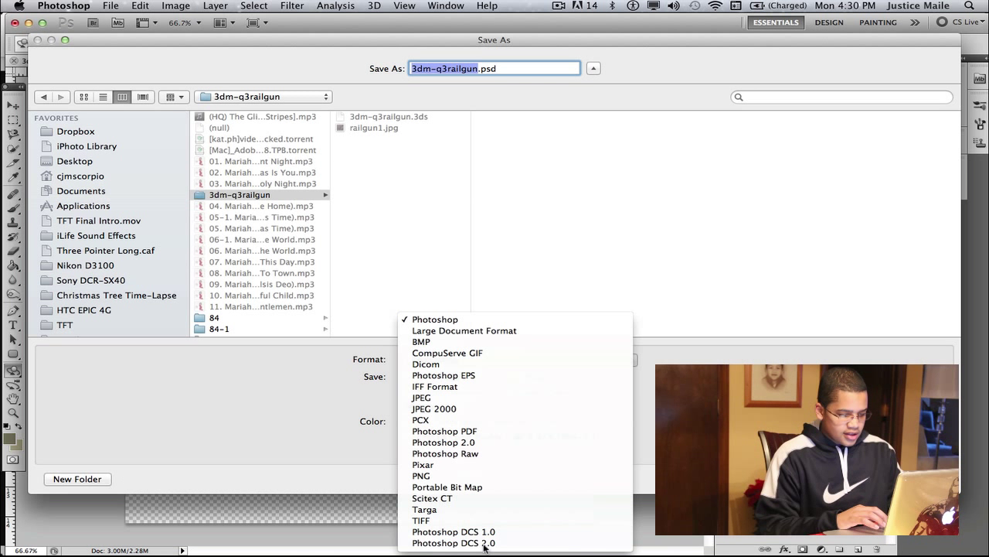
pyautogui.click(457, 322)
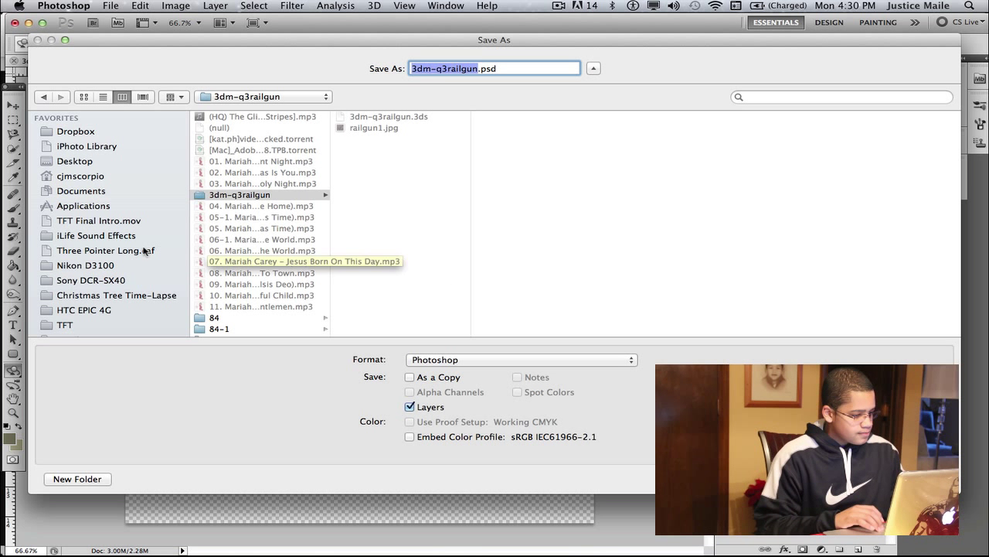
pyautogui.scroll(-4, 129, 286)
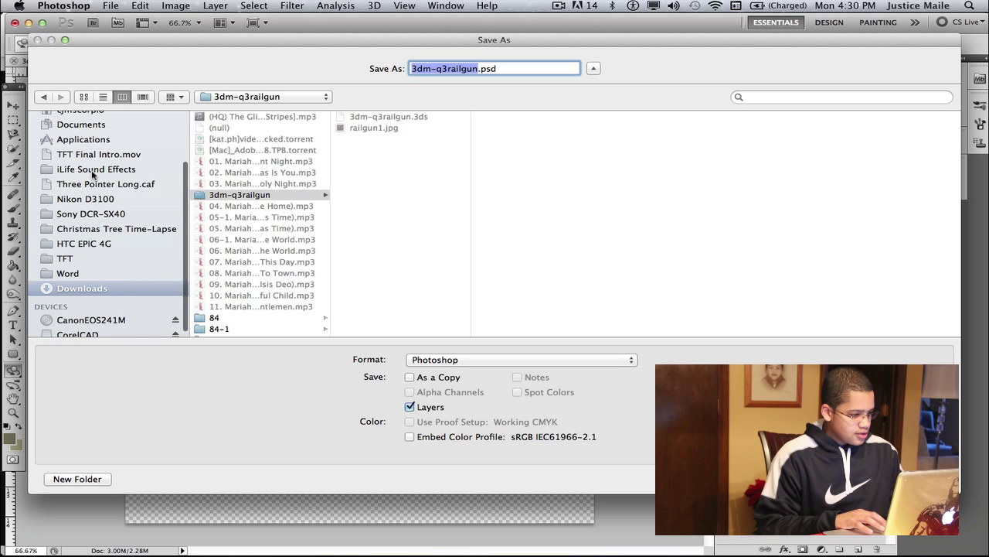
pyautogui.click(85, 124)
pyautogui.scroll(-3, 248, 232)
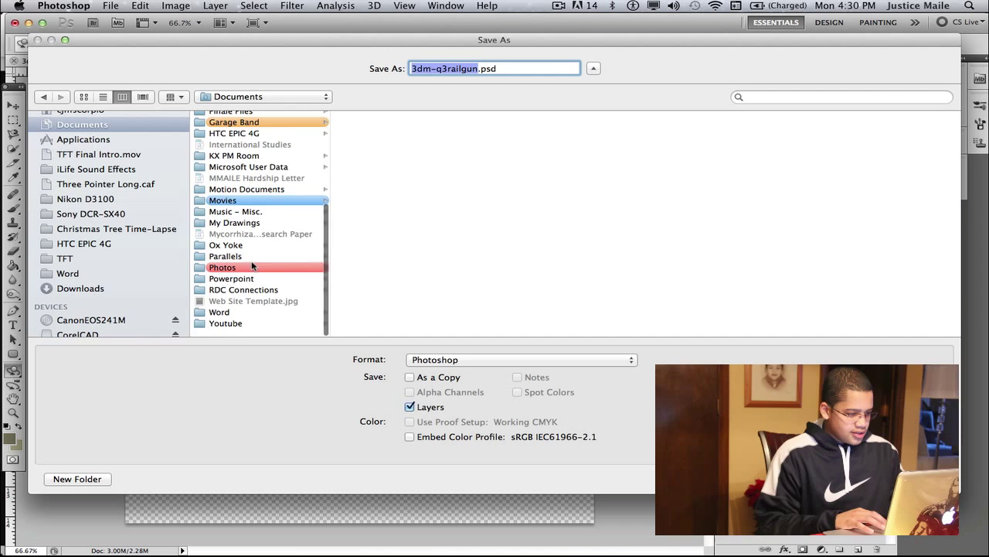
pyautogui.click(248, 273)
pyautogui.click(384, 296)
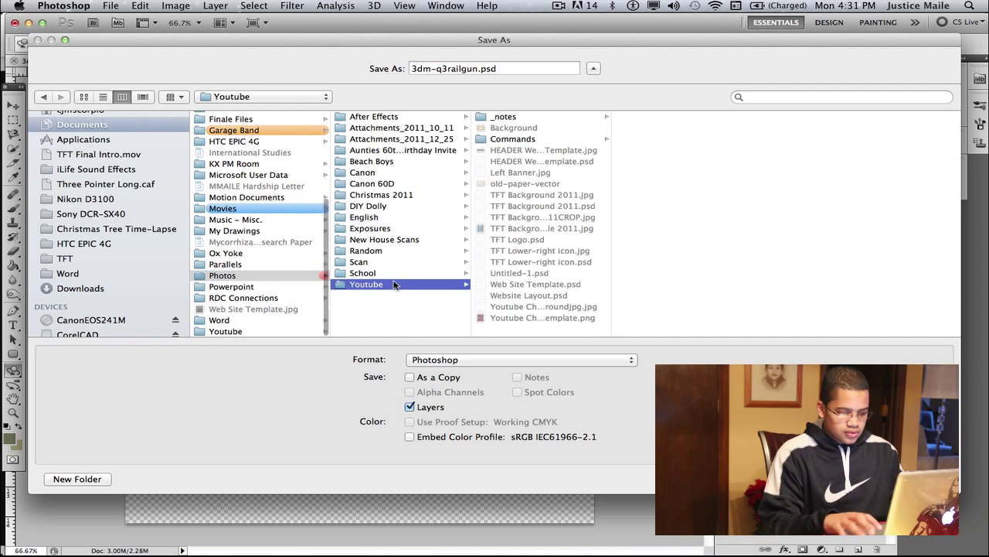
pyautogui.press('Return')
pyautogui.press('Return')
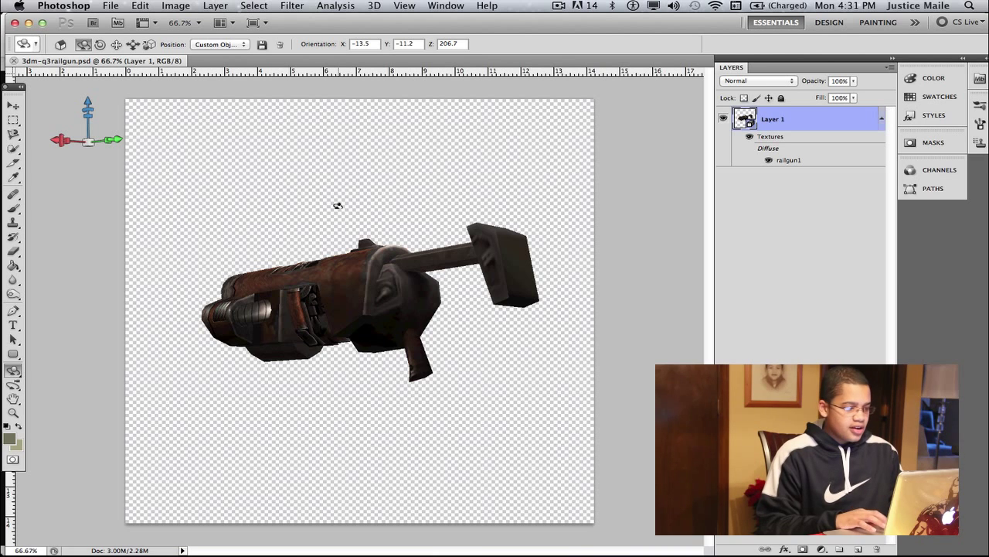
# Hide Photoshop using Hide Photoshop in the Photoshop menu
pyautogui.click(133, 6)
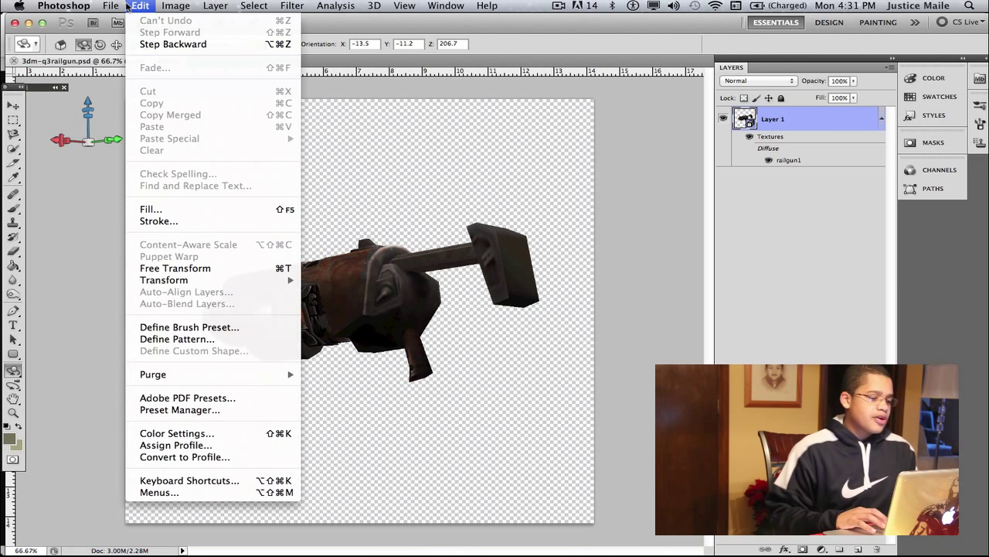
pyautogui.click(77, 6)
pyautogui.click(77, 6)
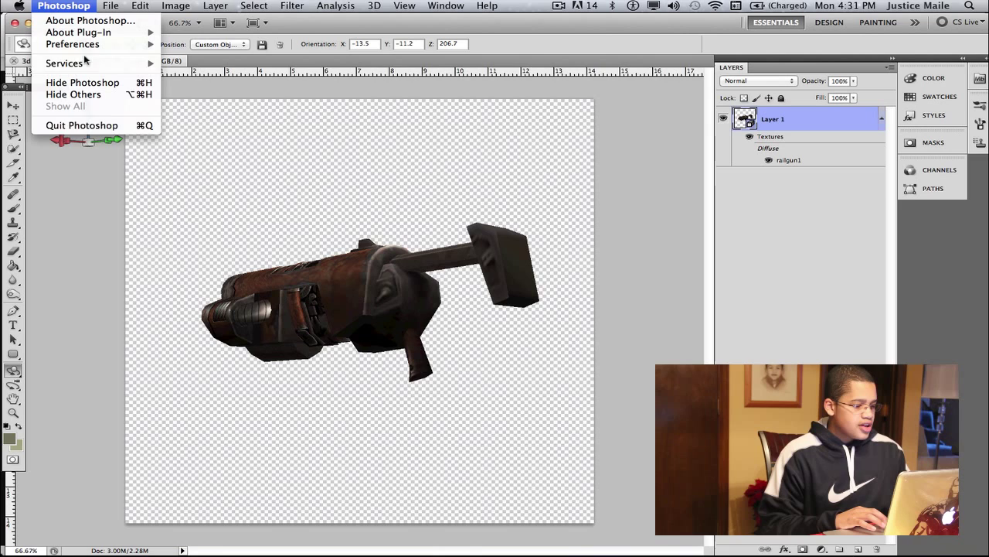
pyautogui.click(113, 82)
pyautogui.moveTo(240, 545)
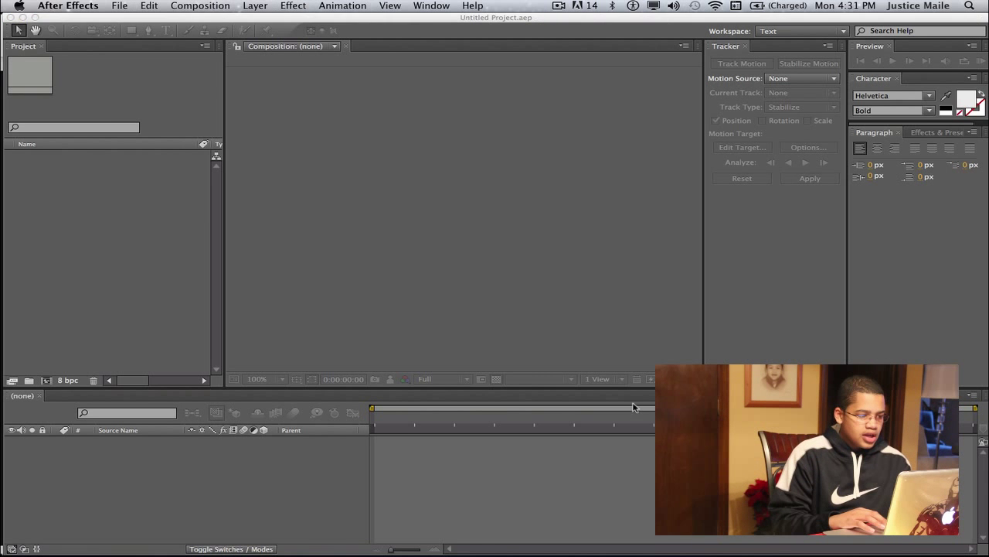
# Import 3dm-q3railgun.psd from Documents > Photos > Youtube via the Project panel's Import > File
pyautogui.rightClick(179, 244)
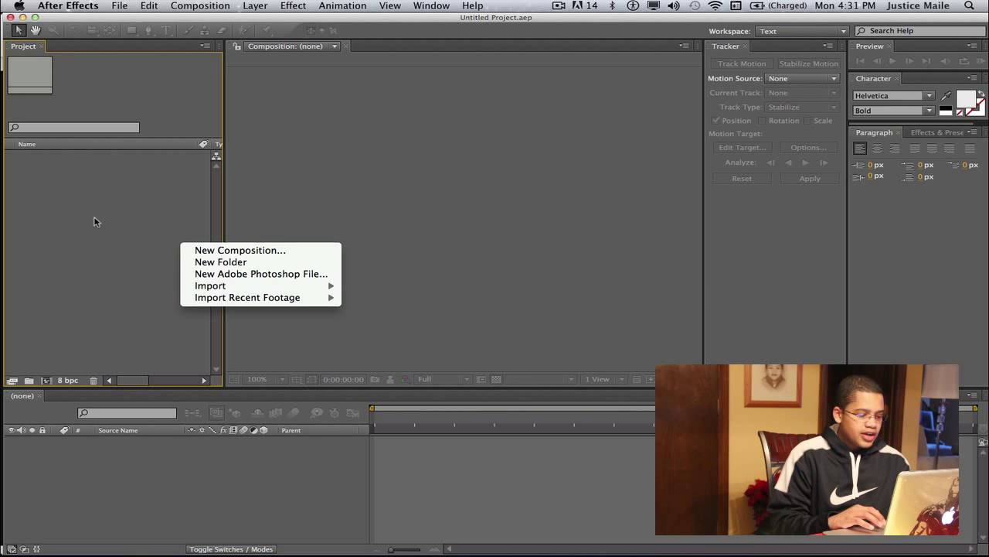
pyautogui.moveTo(255, 287)
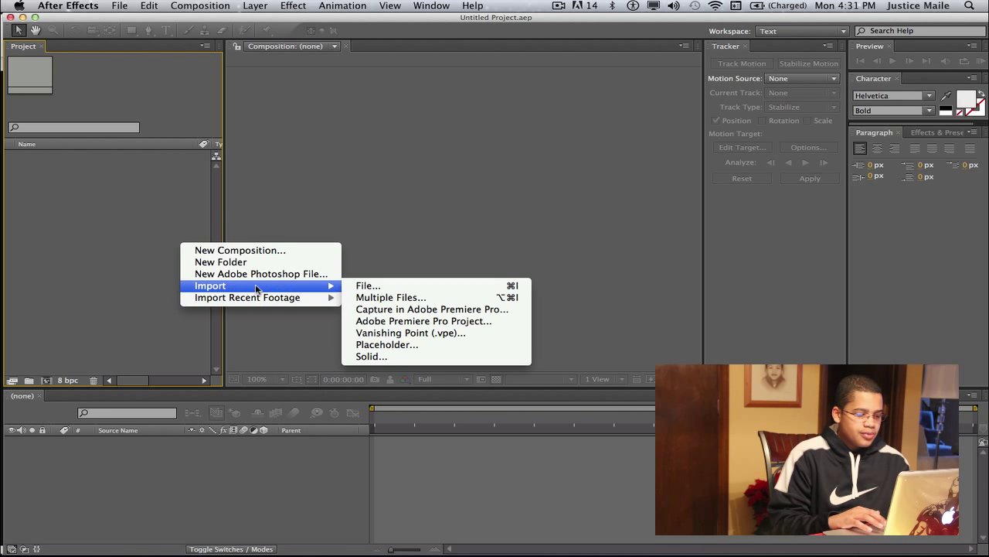
pyautogui.click(368, 286)
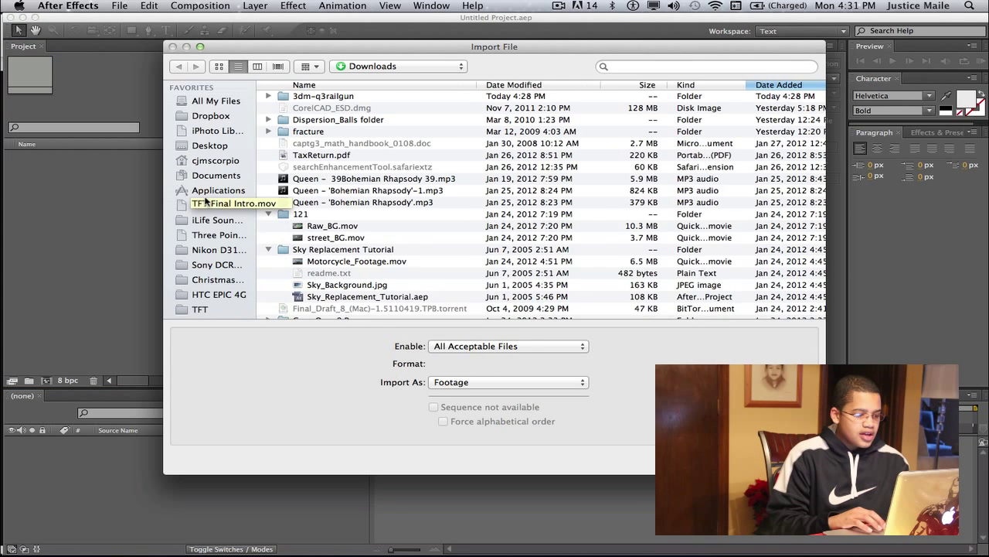
pyautogui.scroll(-5, 462, 157)
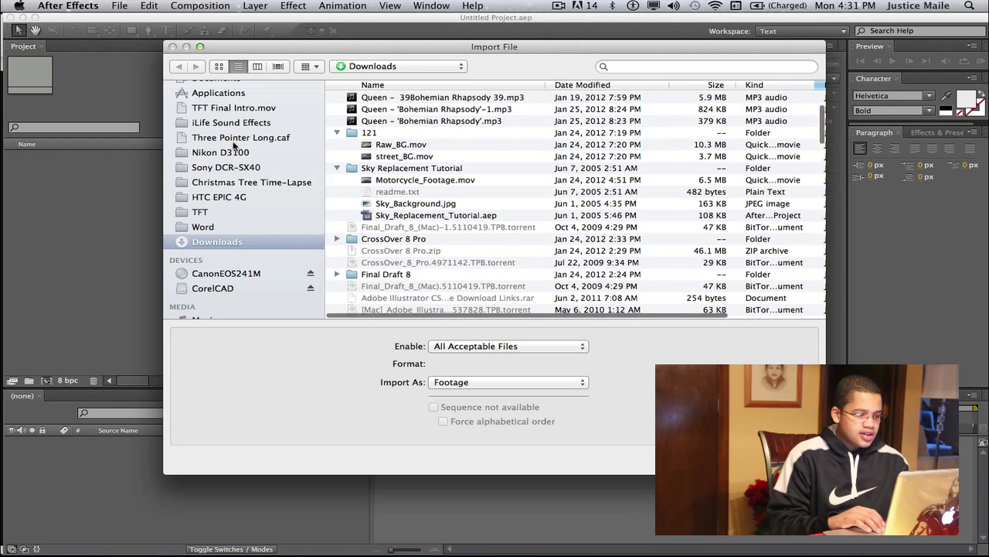
pyautogui.scroll(4, 231, 147)
pyautogui.click(224, 141)
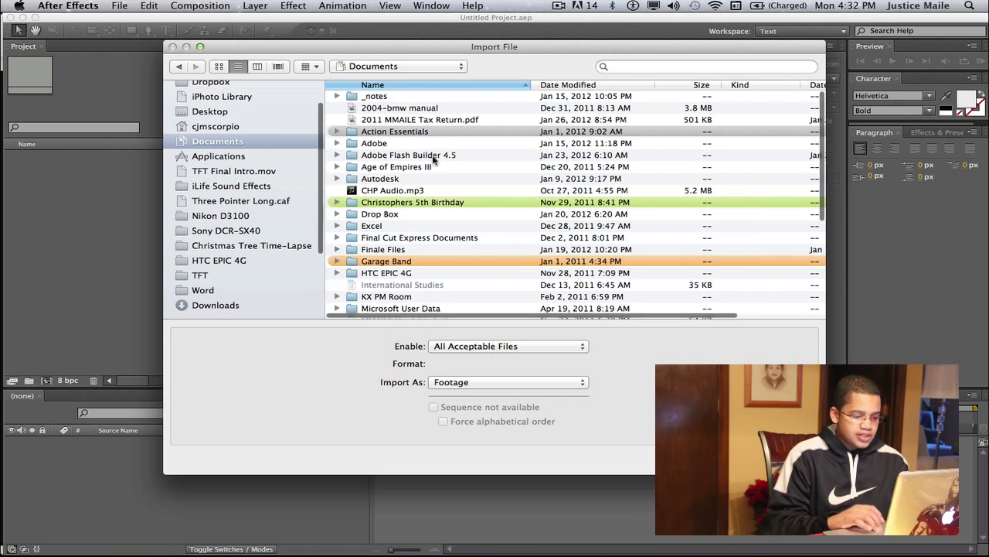
pyautogui.scroll(-10, 439, 232)
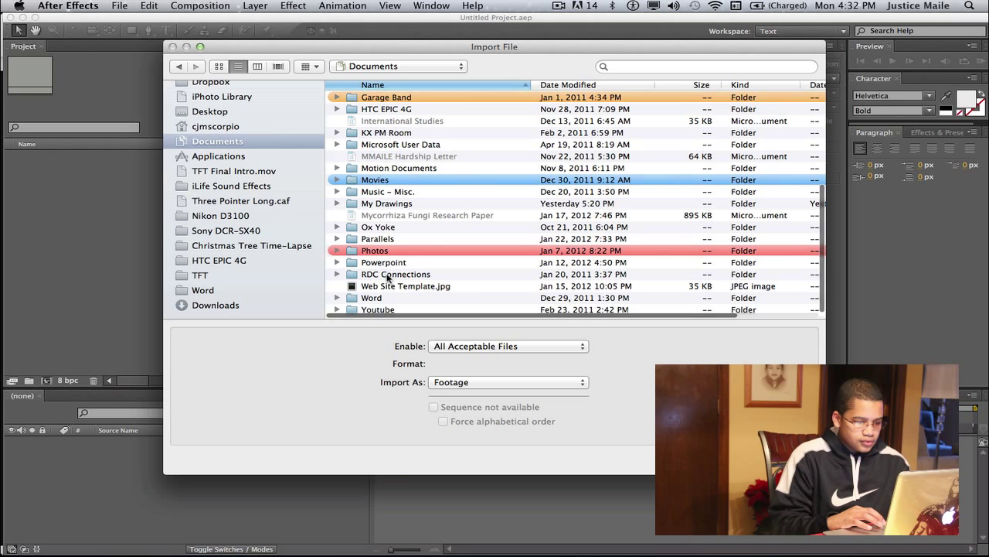
pyautogui.doubleClick(382, 254)
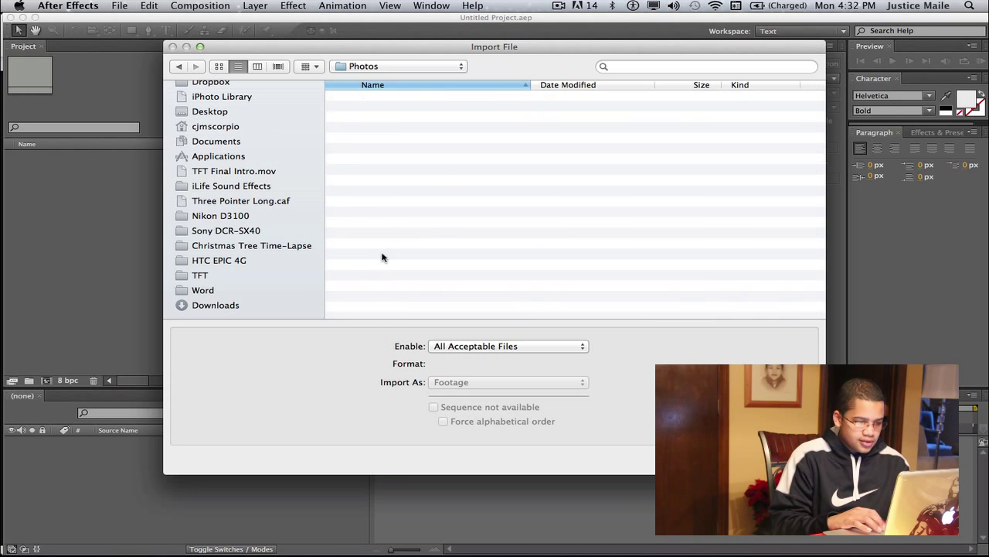
pyautogui.doubleClick(397, 275)
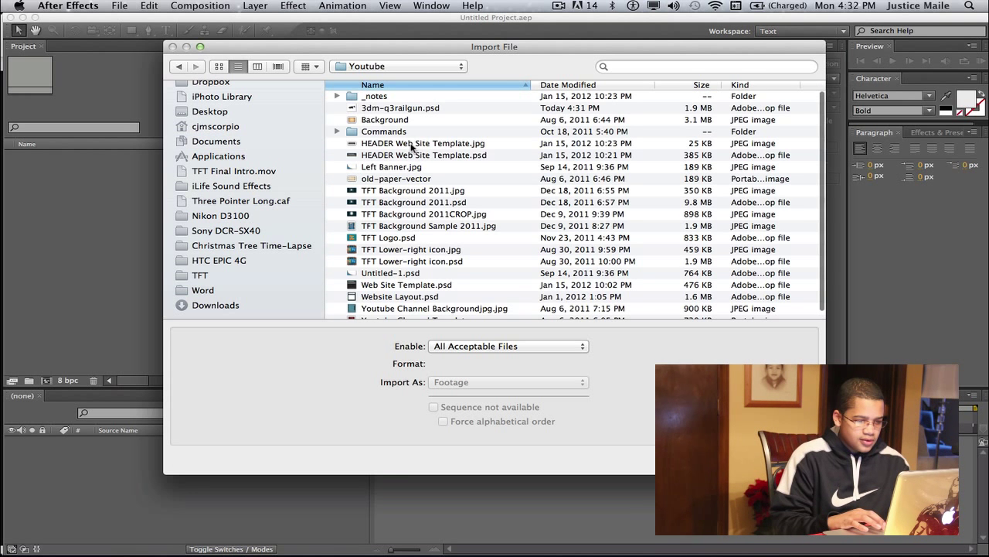
pyautogui.doubleClick(402, 108)
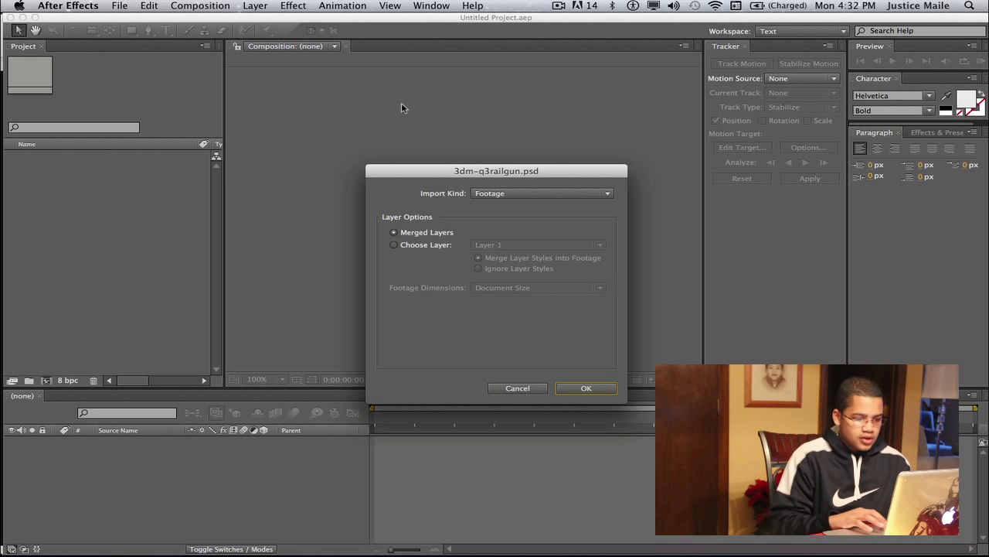
# Import the PSD as Composition – Retain Layer Sizes with Live Photoshop 3D kept on
pyautogui.click(527, 194)
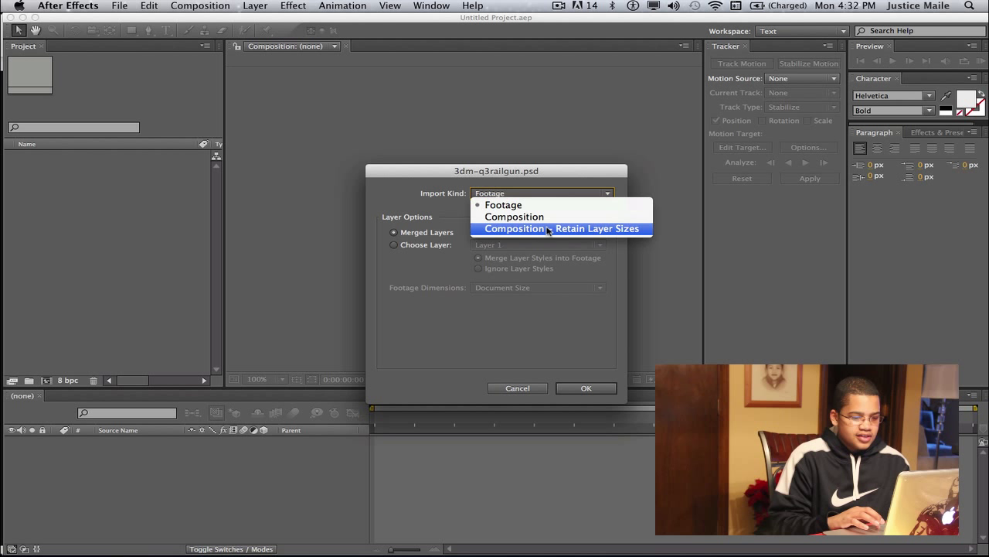
pyautogui.click(530, 230)
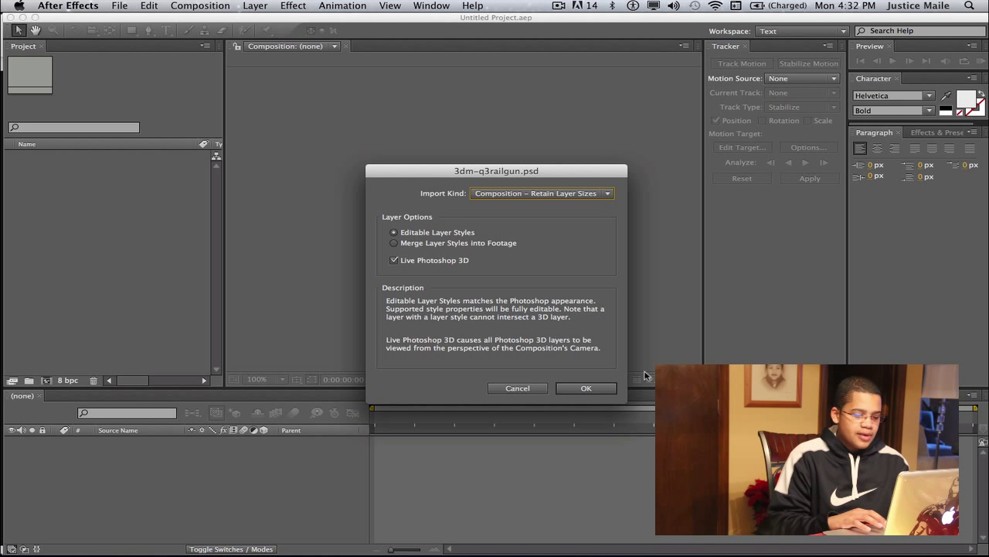
pyautogui.click(586, 388)
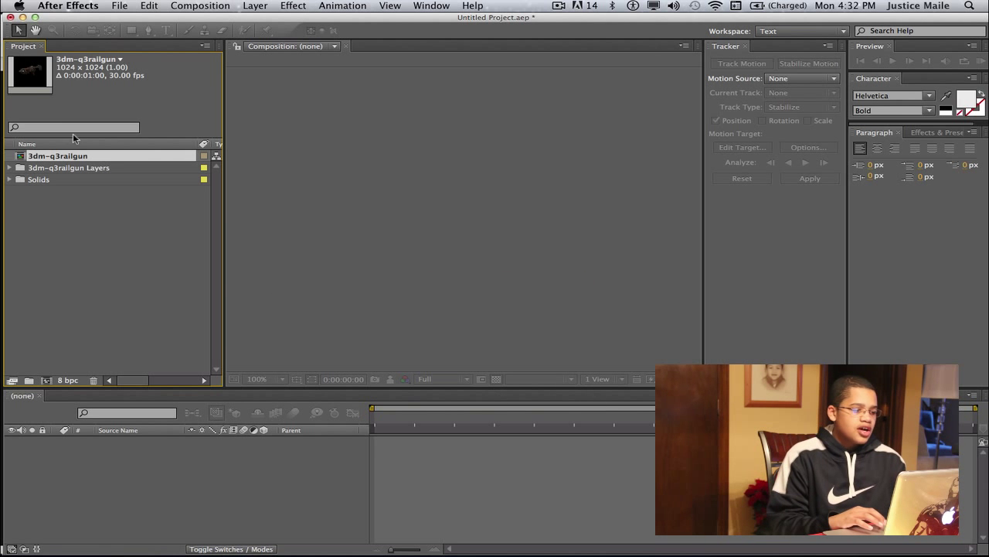
# Open the 3dm-q3railgun composition and zoom the viewer to 25%
pyautogui.doubleClick(61, 157)
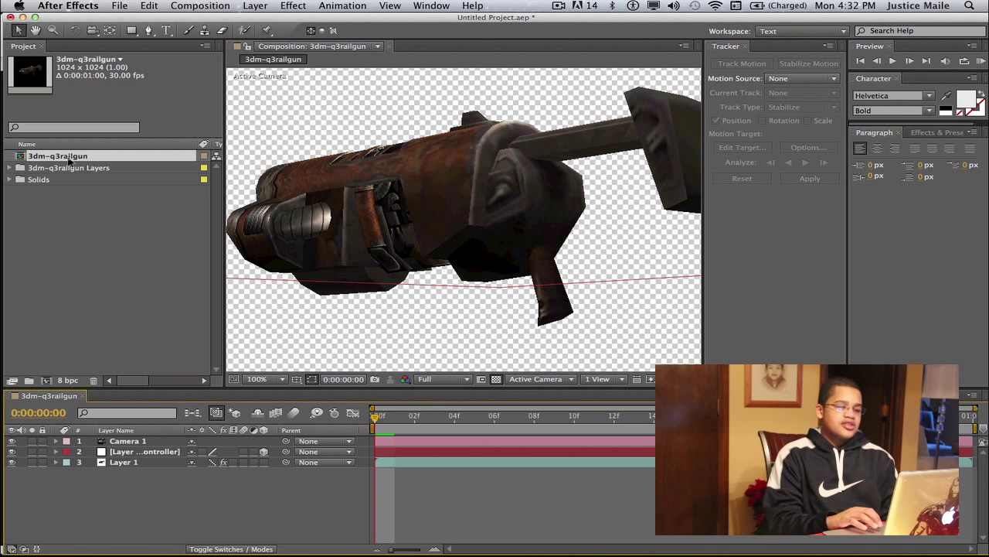
pyautogui.press(',')
pyautogui.press(',')
pyautogui.press(',')
pyautogui.press(',')
pyautogui.press(',')
pyautogui.press(',')
pyautogui.press(',')
pyautogui.press(',')
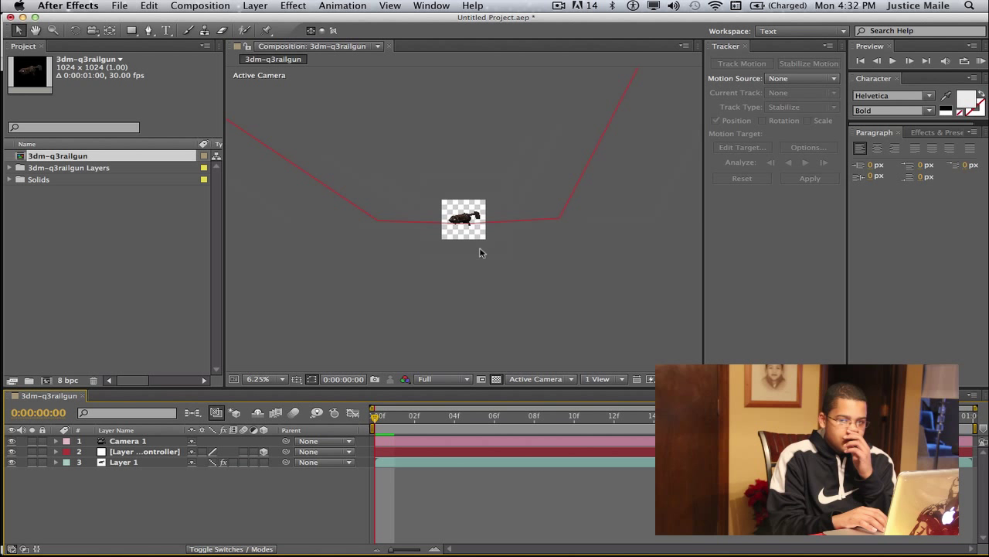
pyautogui.press('.')
pyautogui.press('.')
pyautogui.press('.')
pyautogui.press('.')
pyautogui.press(',')
pyautogui.press(',')
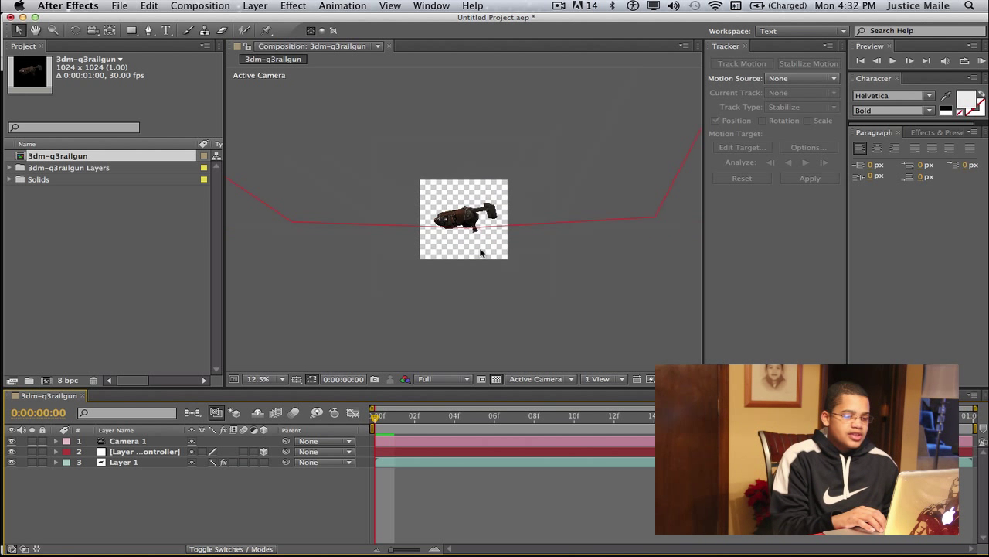
pyautogui.press('.')
pyautogui.press('.')
# Rotate the railgun in 3D until it shows a flat side-on view
pyautogui.moveTo(466, 223); pyautogui.dragTo(556, 315)
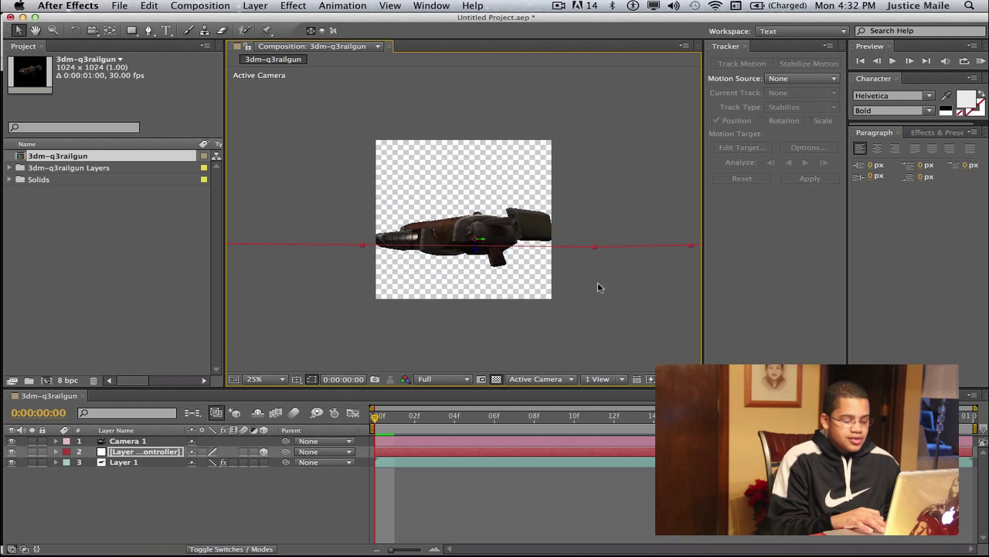
pyautogui.moveTo(597, 288); pyautogui.dragTo(571, 202)
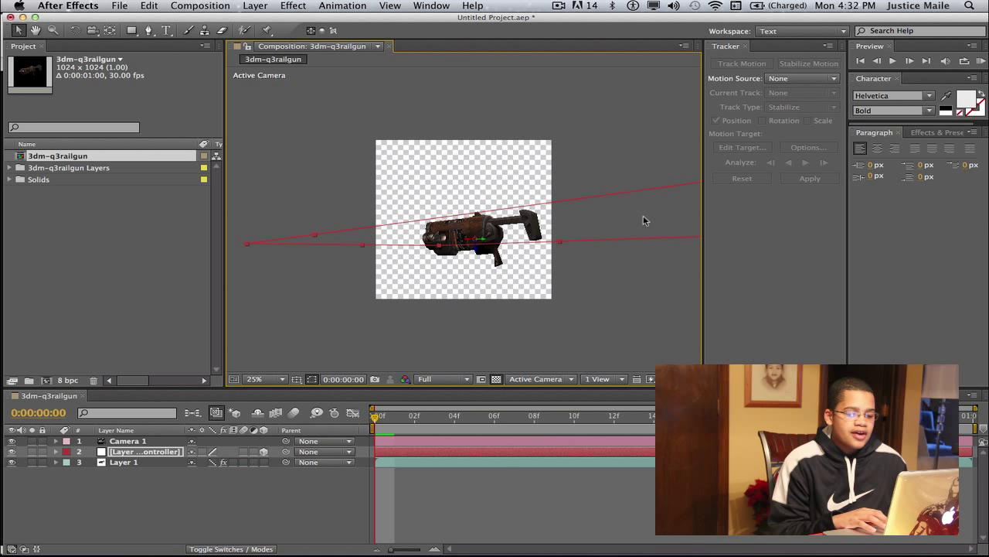
pyautogui.moveTo(562, 245); pyautogui.dragTo(488, 269)
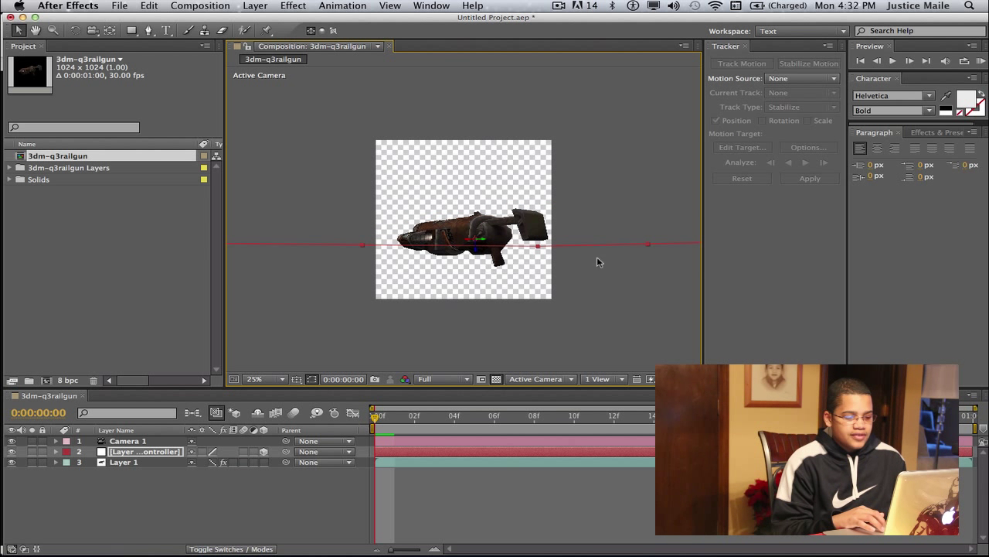